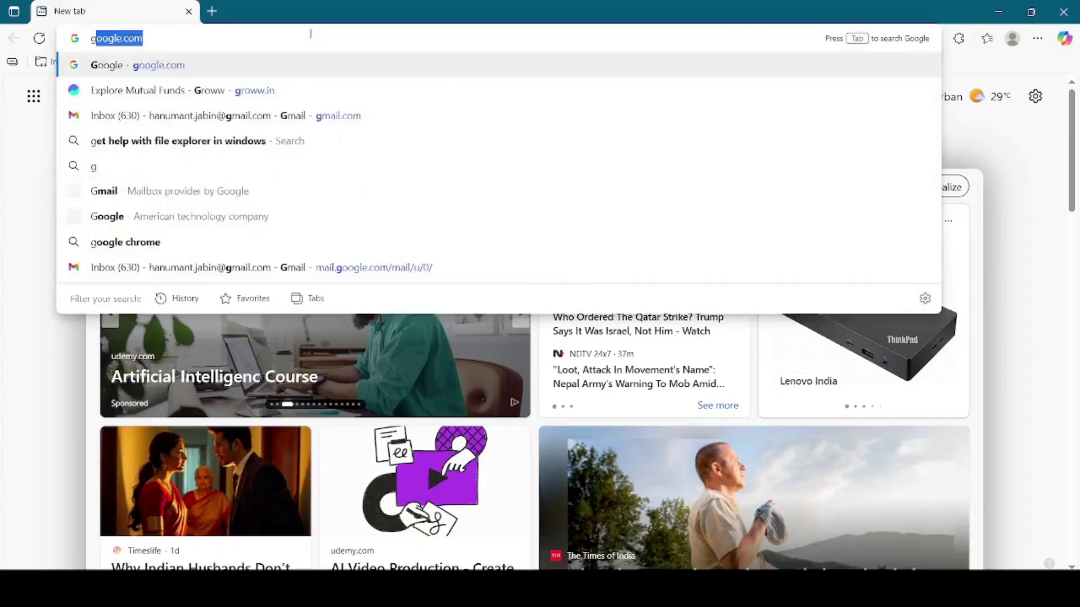
# - Search Google for 'piclumen ai' to find the official PicLumen site
pyautogui.press('Return')
pyautogui.write('pi')
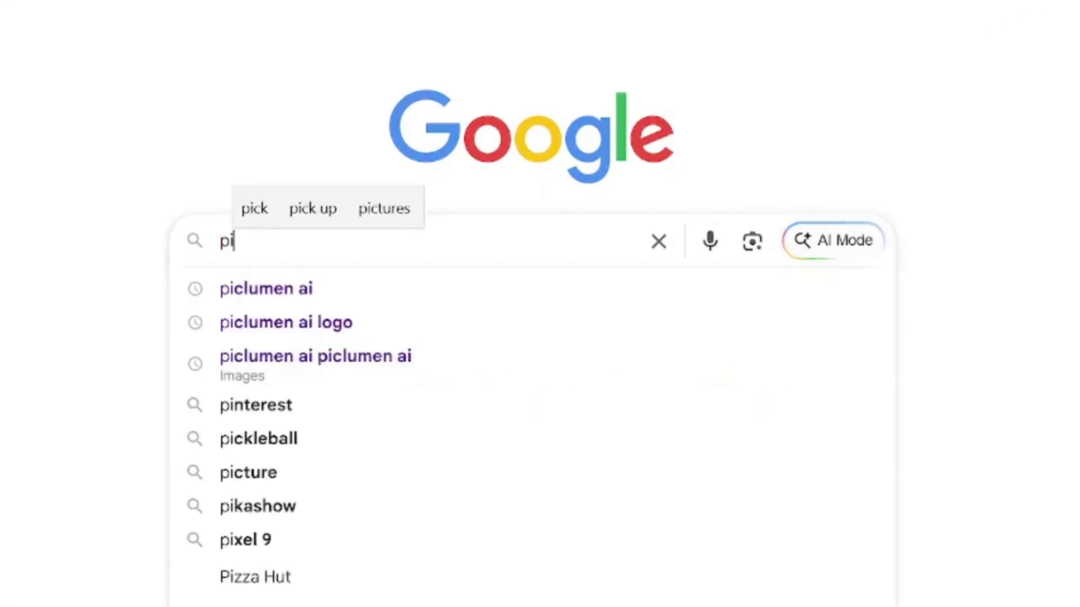
pyautogui.write('clumen ai')
pyautogui.press('Return')
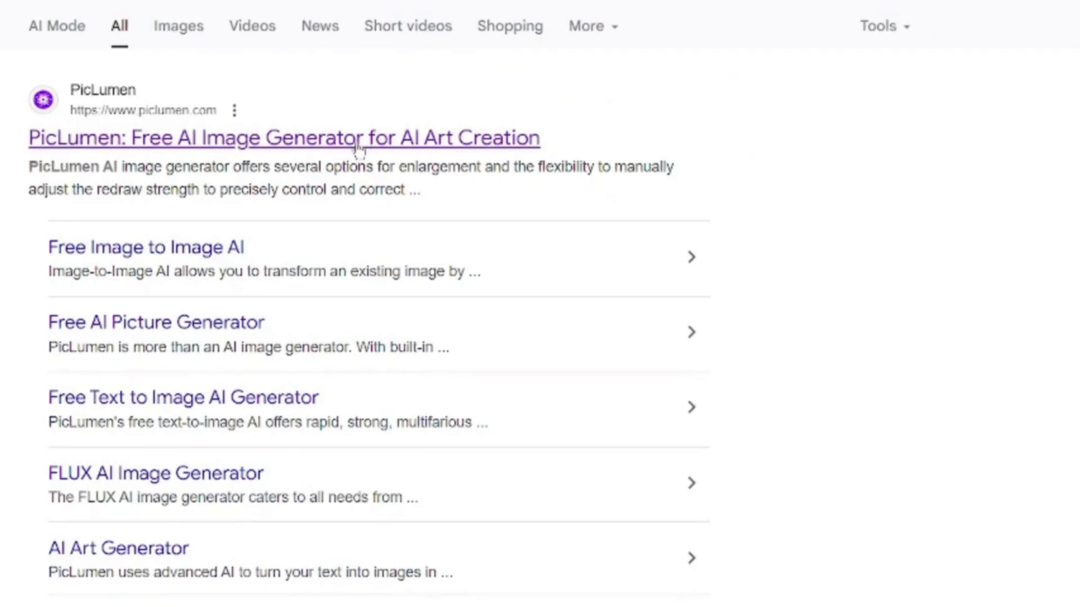
# - Enter PicLumen from the results, sign in with Google, claim the daily Lumens, and go to Create
pyautogui.click(359, 143)
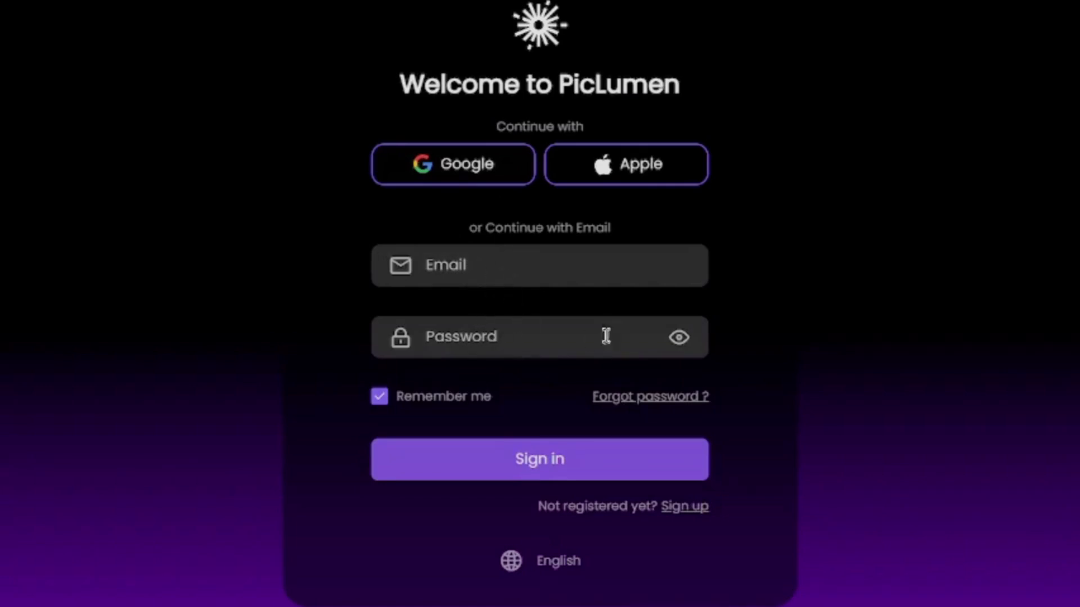
pyautogui.click(476, 169)
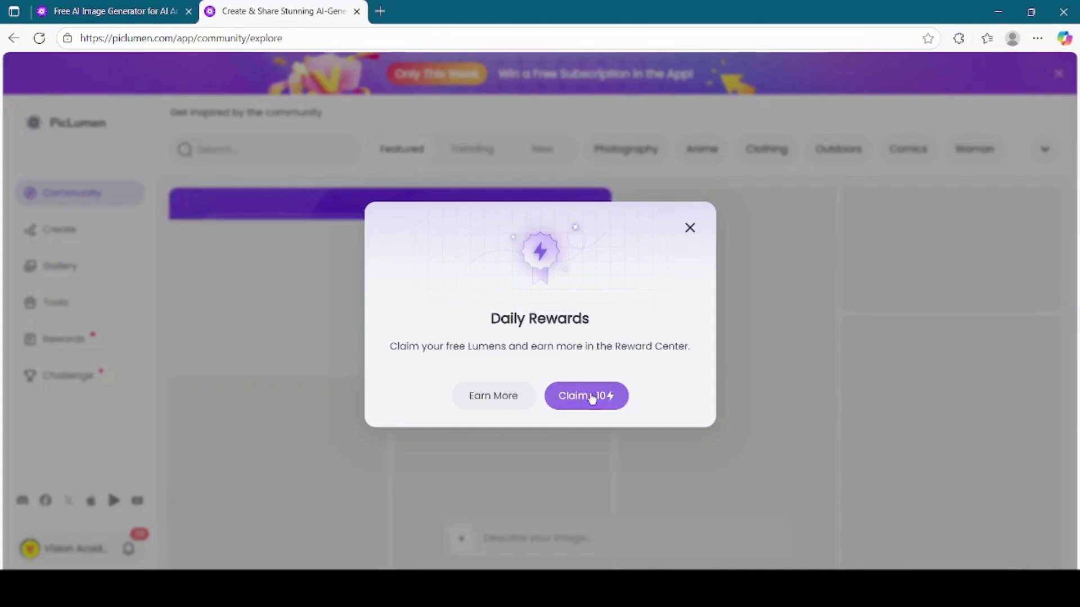
pyautogui.click(591, 395)
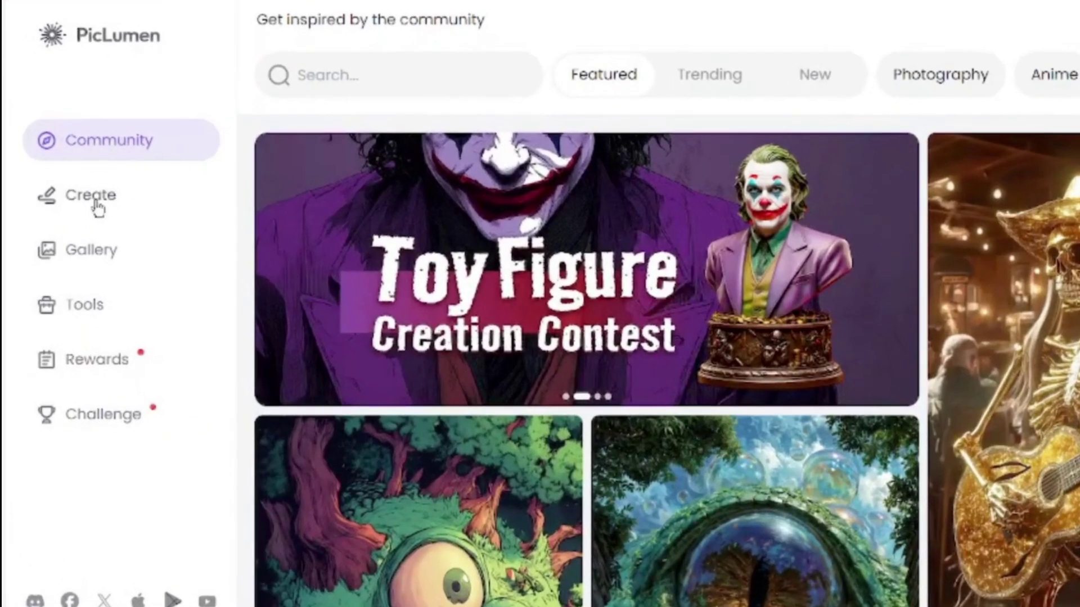
pyautogui.click(90, 195)
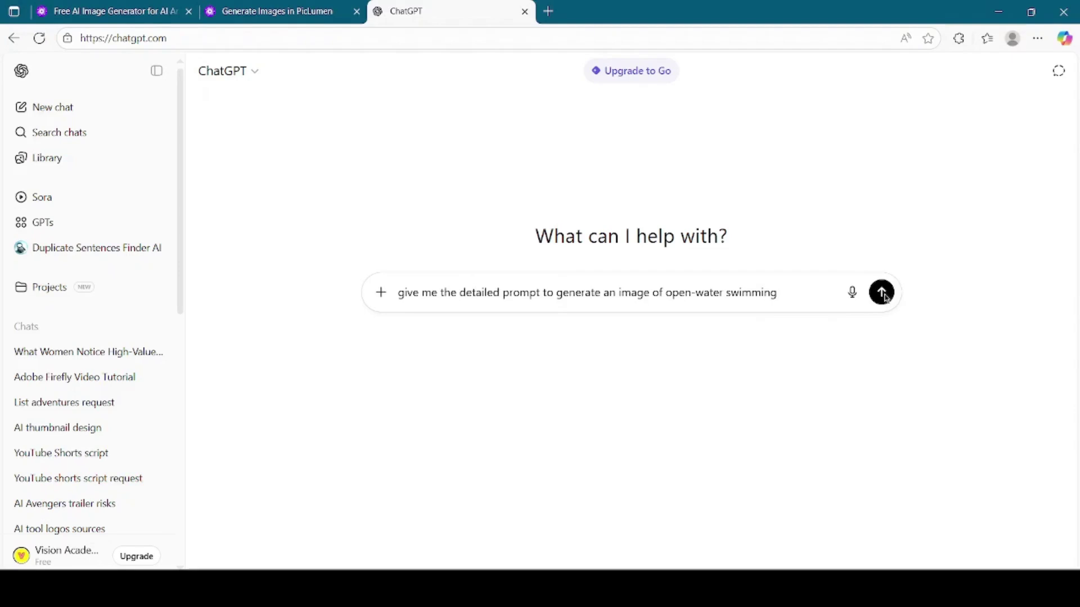
# - Send the swimming prompt request to ChatGPT and copy the returned prompt paragraph
pyautogui.click(882, 293)
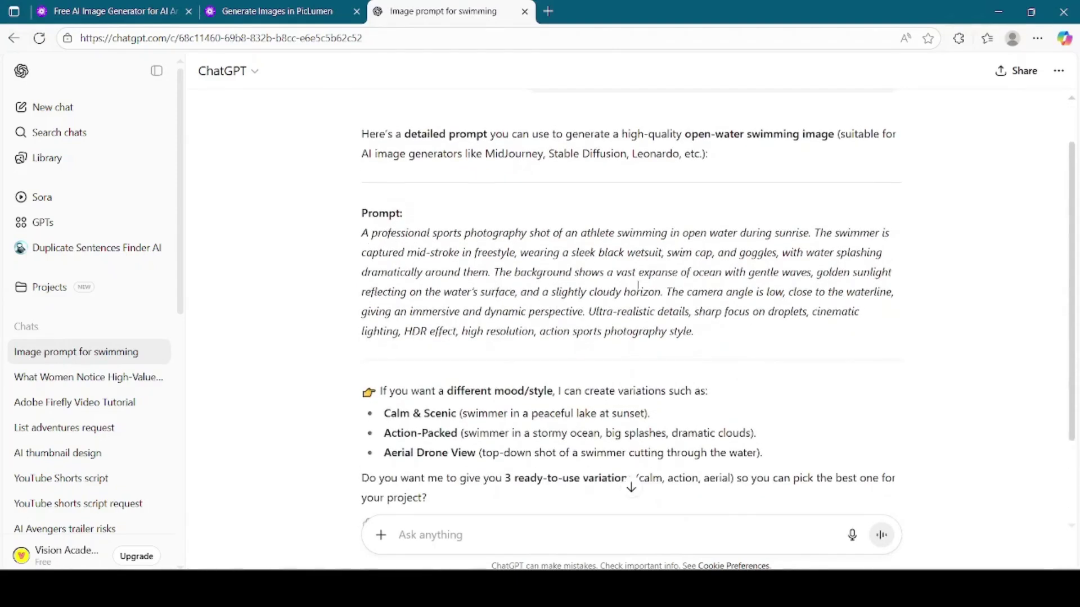
pyautogui.moveTo(696, 332); pyautogui.dragTo(362, 234)
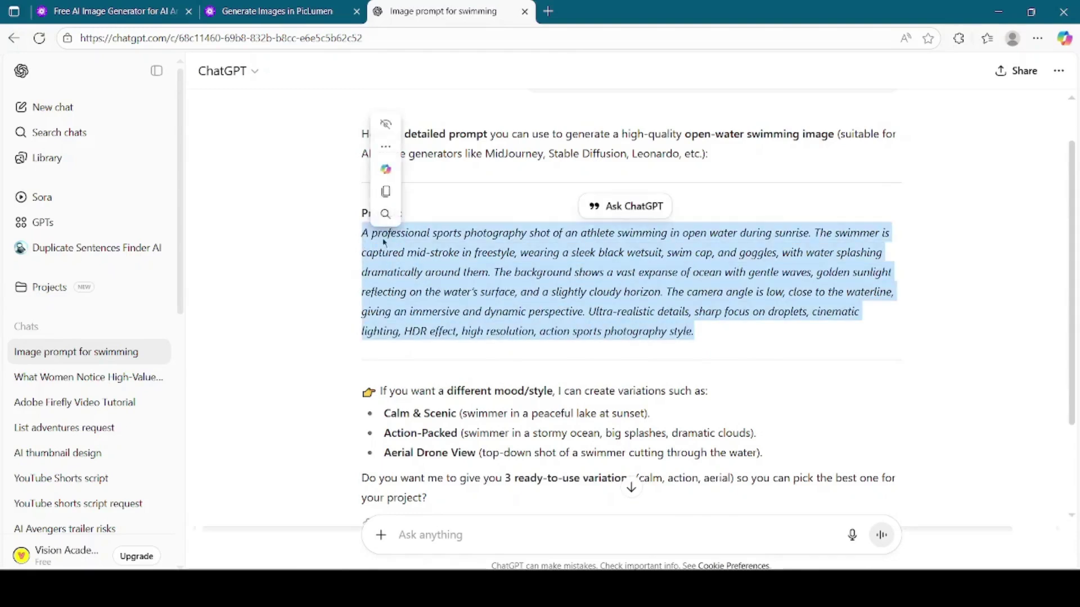
pyautogui.rightClick(440, 243)
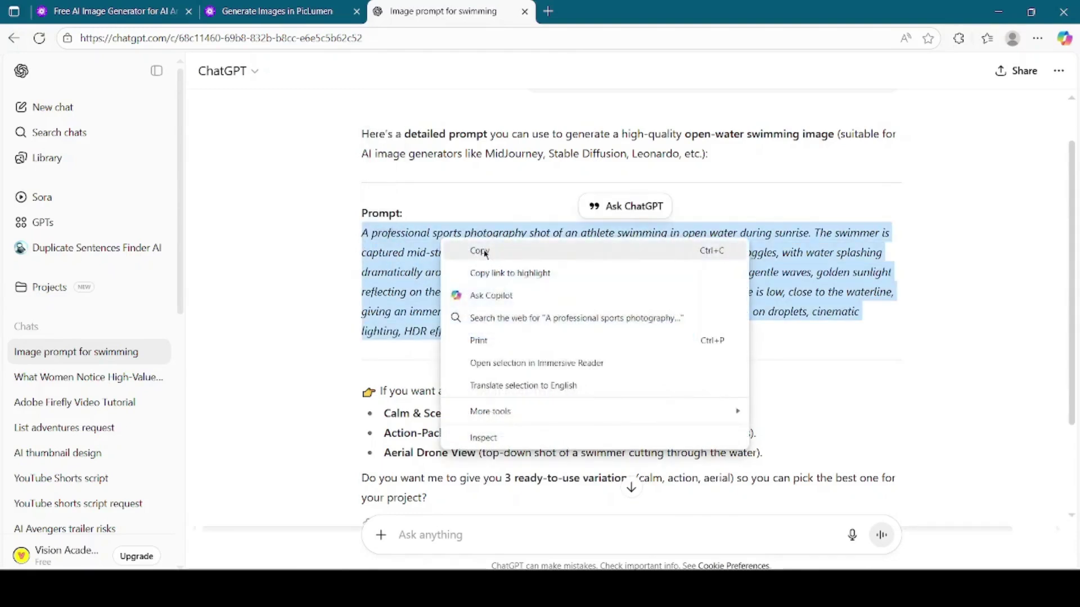
pyautogui.click(479, 252)
# - Back in PicLumen, paste the open-water swimming prompt into the Describe your image box
pyautogui.click(279, 11)
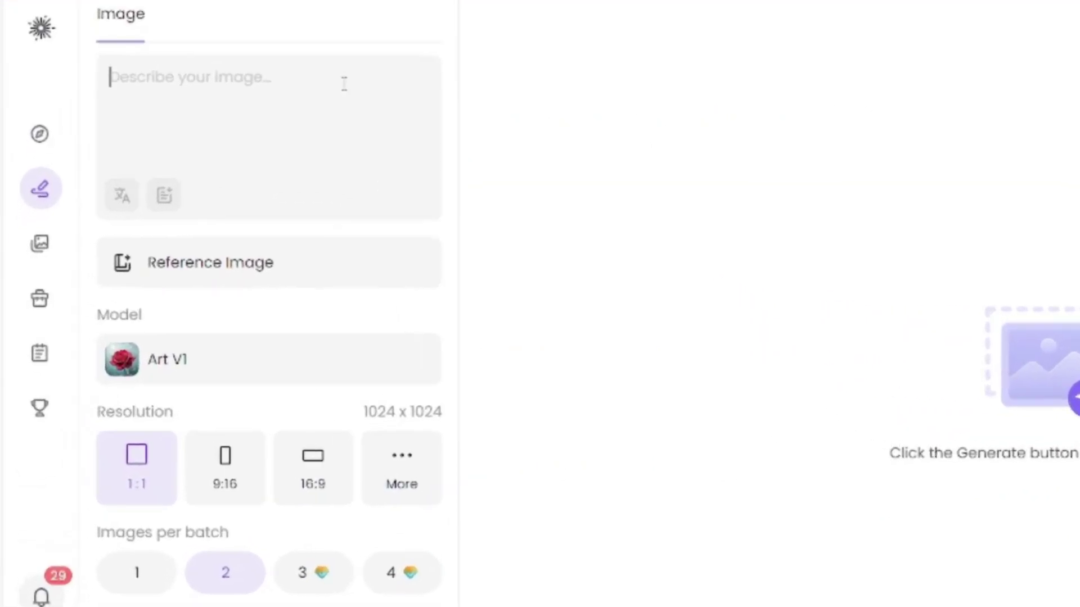
pyautogui.rightClick(229, 77)
pyautogui.click(285, 243)
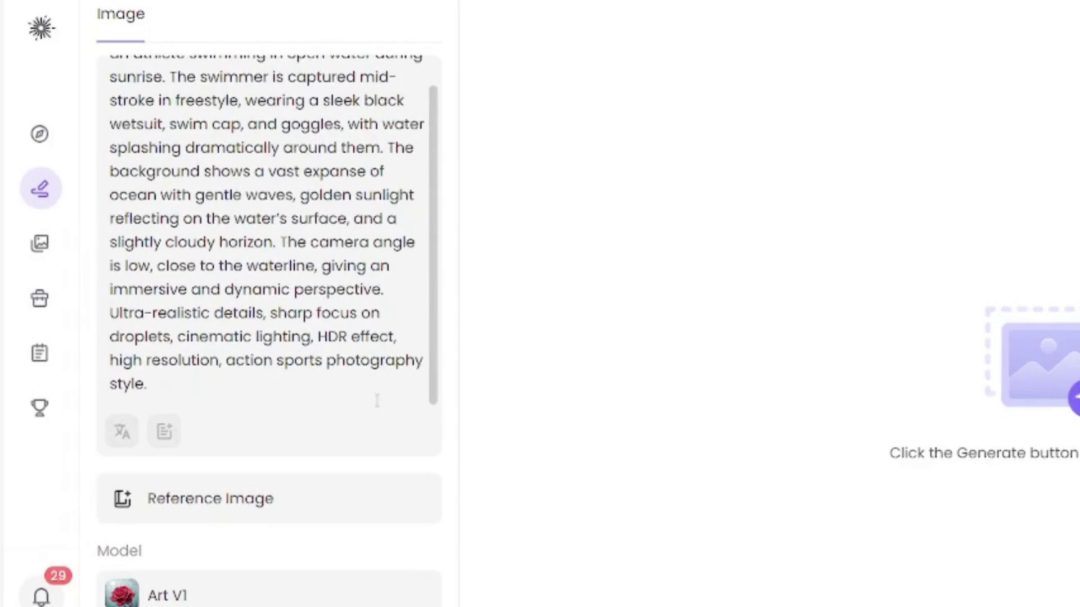
pyautogui.scroll(-1, 214, 489)
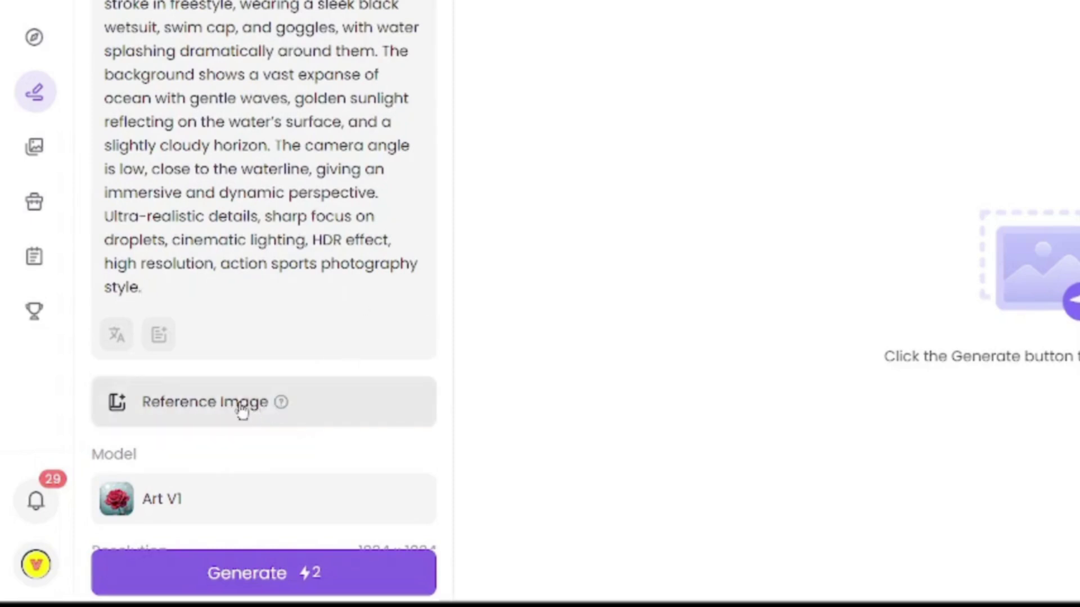
pyautogui.moveTo(268, 499)
pyautogui.scroll(-4, 252, 435)
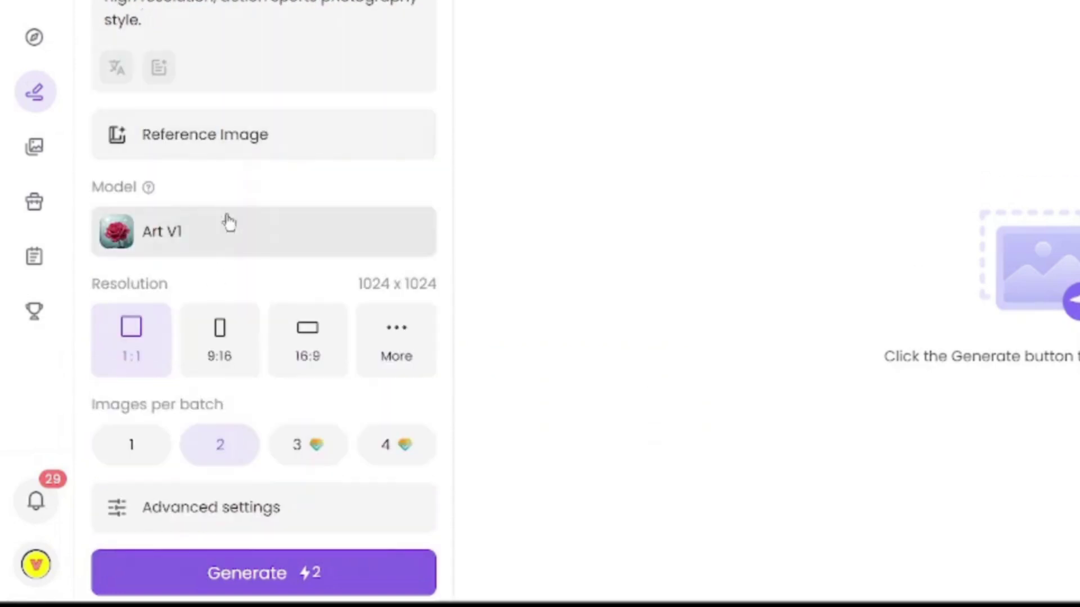
pyautogui.click(218, 249)
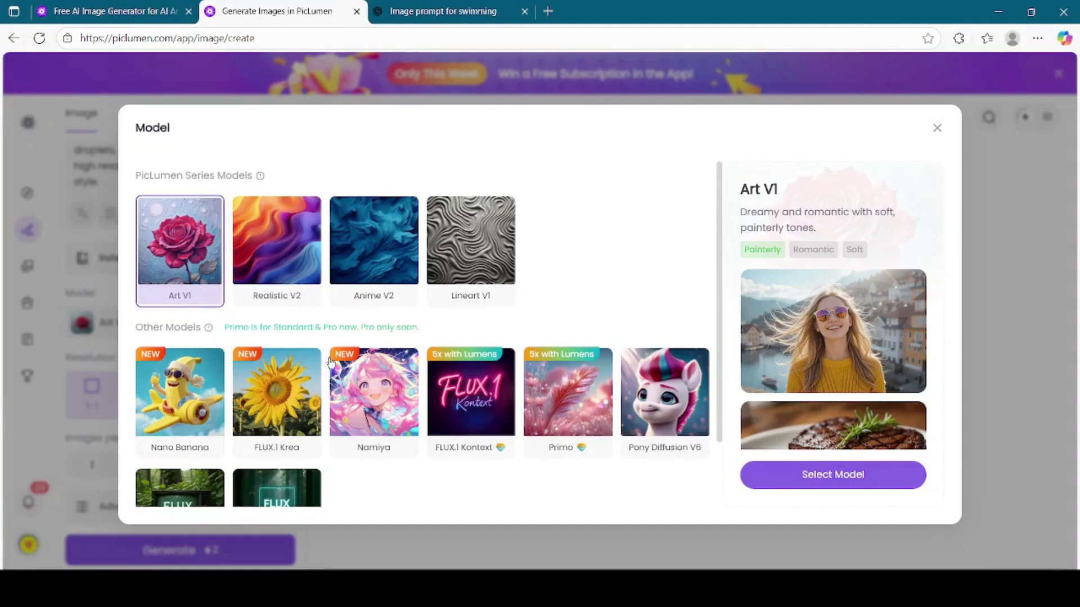
pyautogui.scroll(-3, 331, 363)
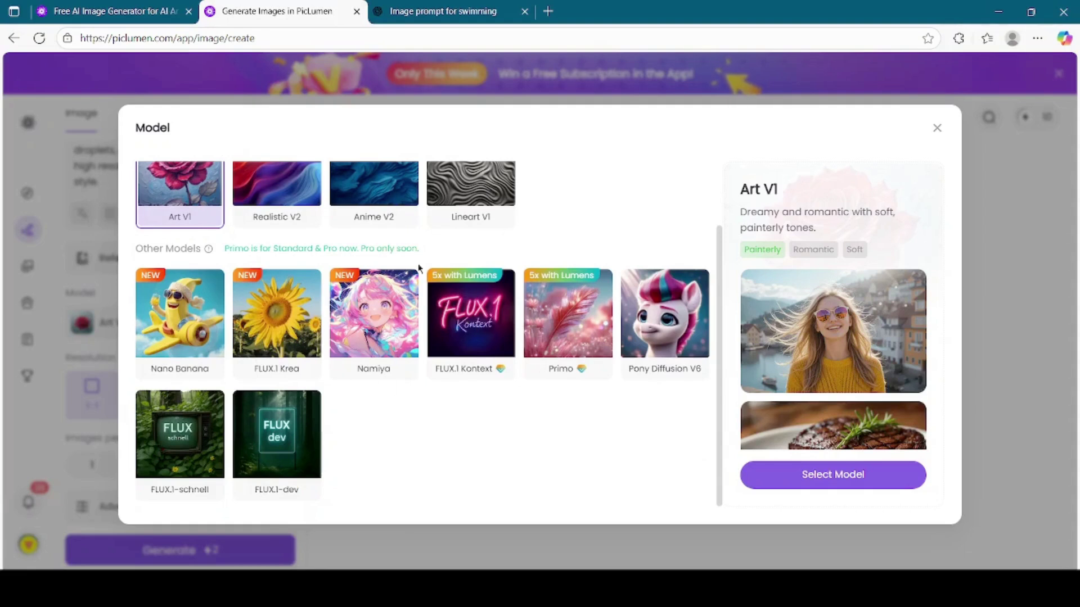
pyautogui.scroll(2, 418, 268)
pyautogui.scroll(1, 419, 269)
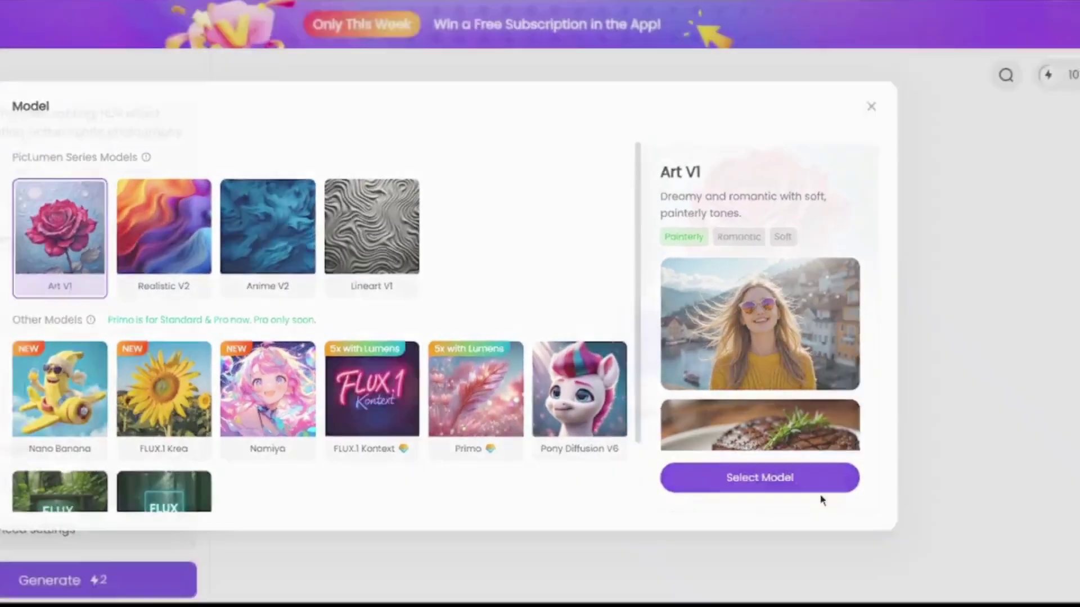
pyautogui.click(810, 481)
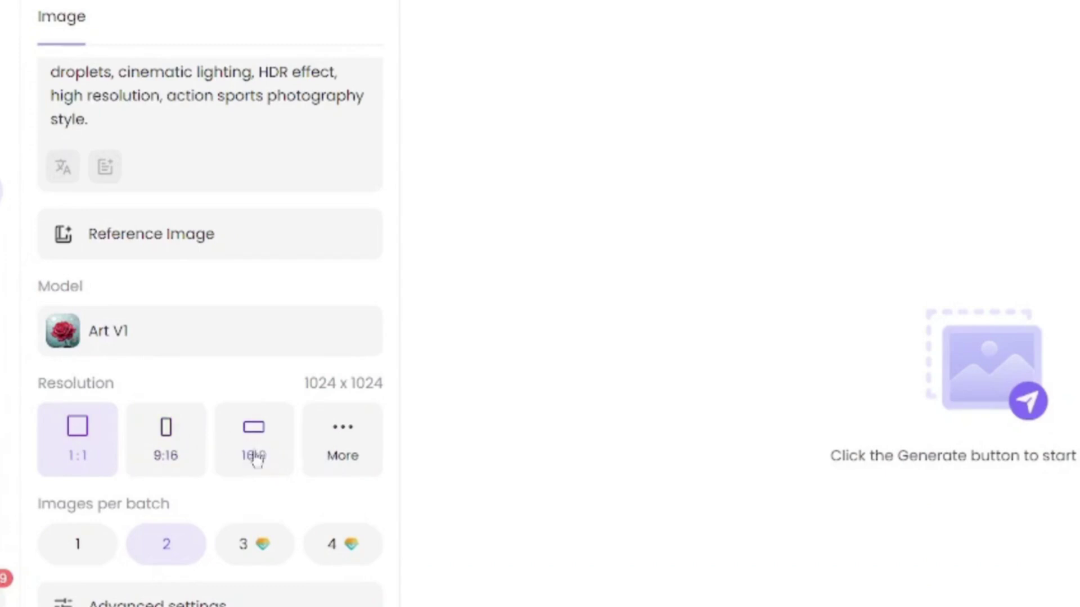
# - Set the aspect ratio to 16:9 (1344 x 768) and images per batch to 1
pyautogui.click(343, 439)
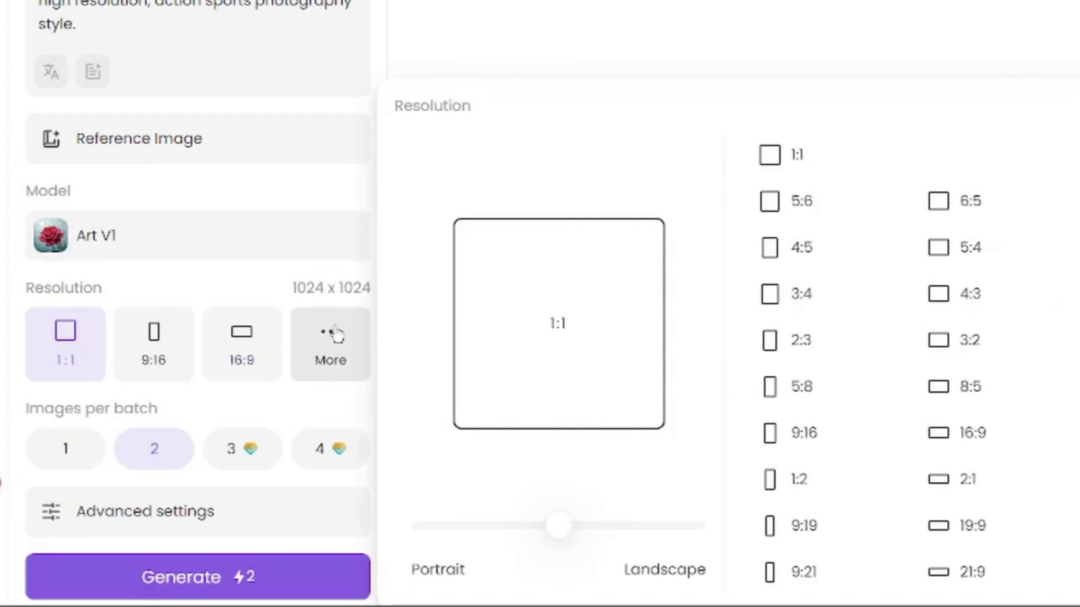
pyautogui.click(336, 334)
pyautogui.click(244, 347)
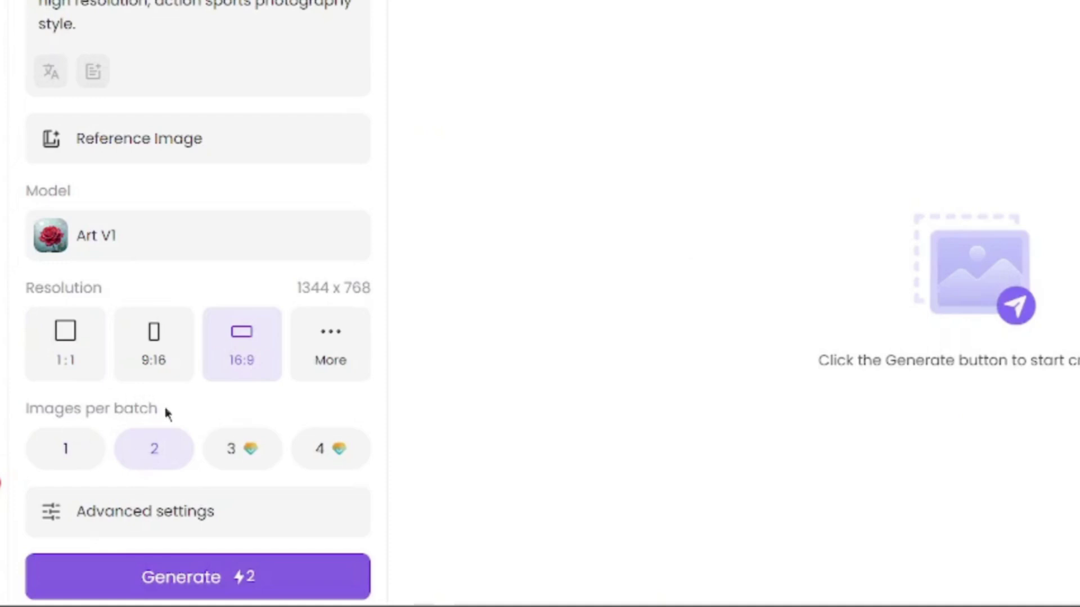
pyautogui.click(67, 456)
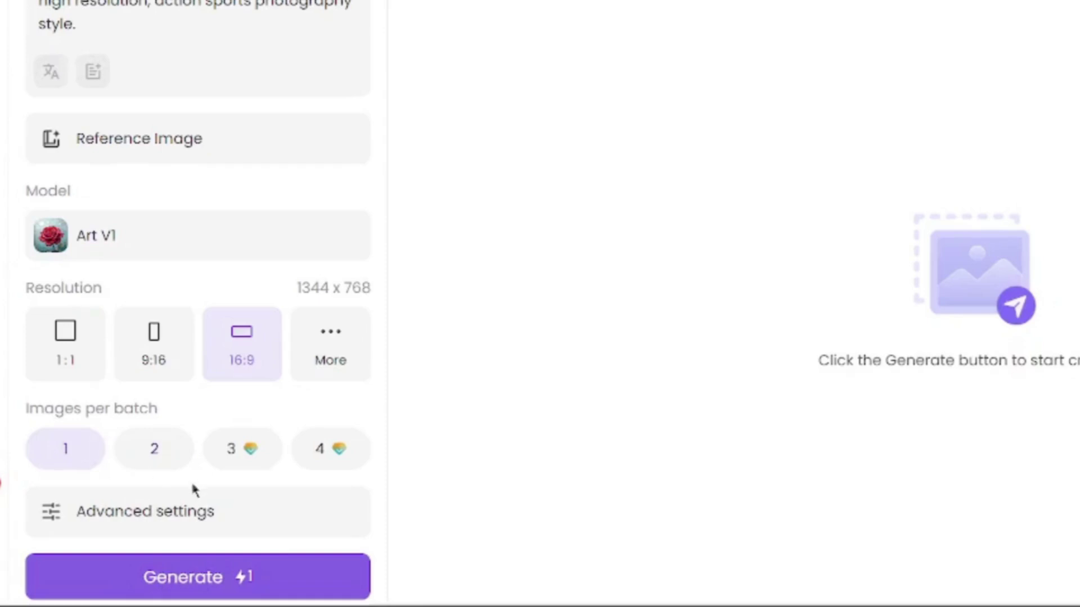
# - Enable the Seed option in Advanced settings and generate the open-water swimmer image
pyautogui.click(205, 513)
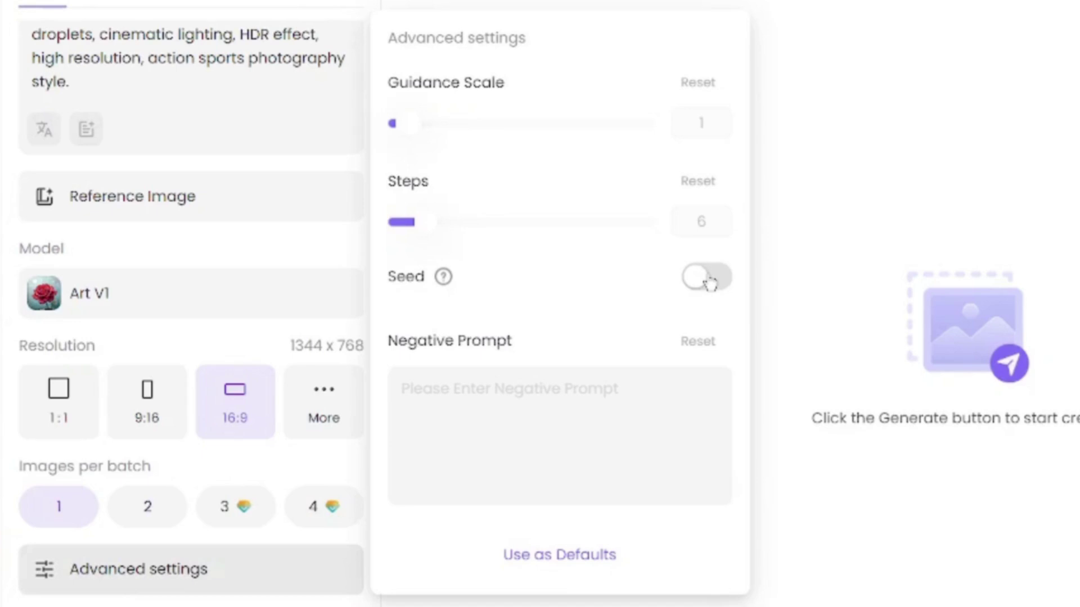
pyautogui.click(710, 282)
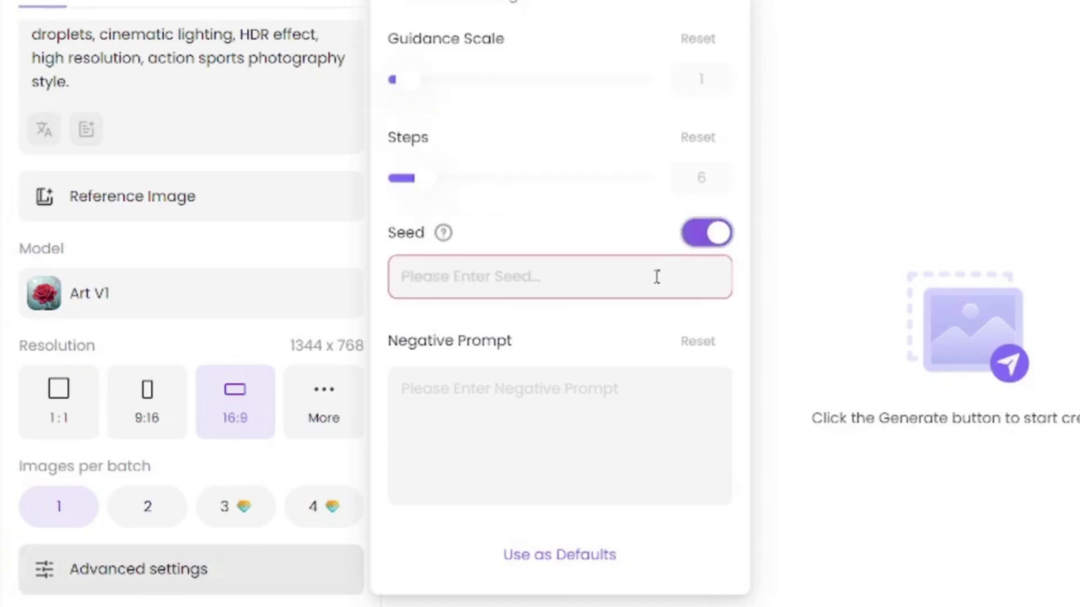
pyautogui.scroll(-1, 684, 472)
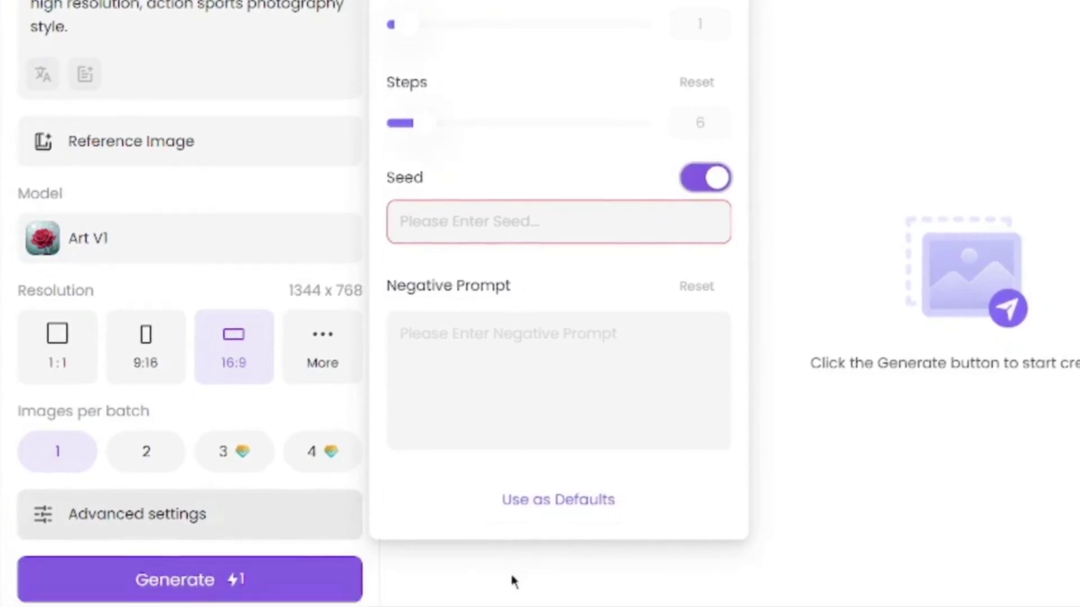
pyautogui.click(510, 571)
pyautogui.moveTo(190, 580)
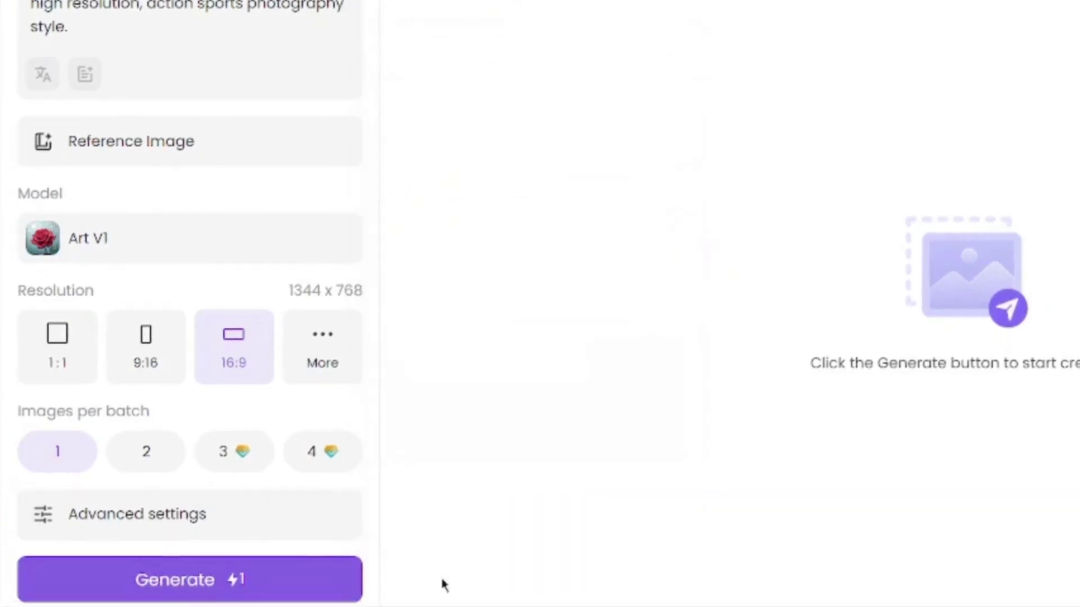
pyautogui.click(210, 584)
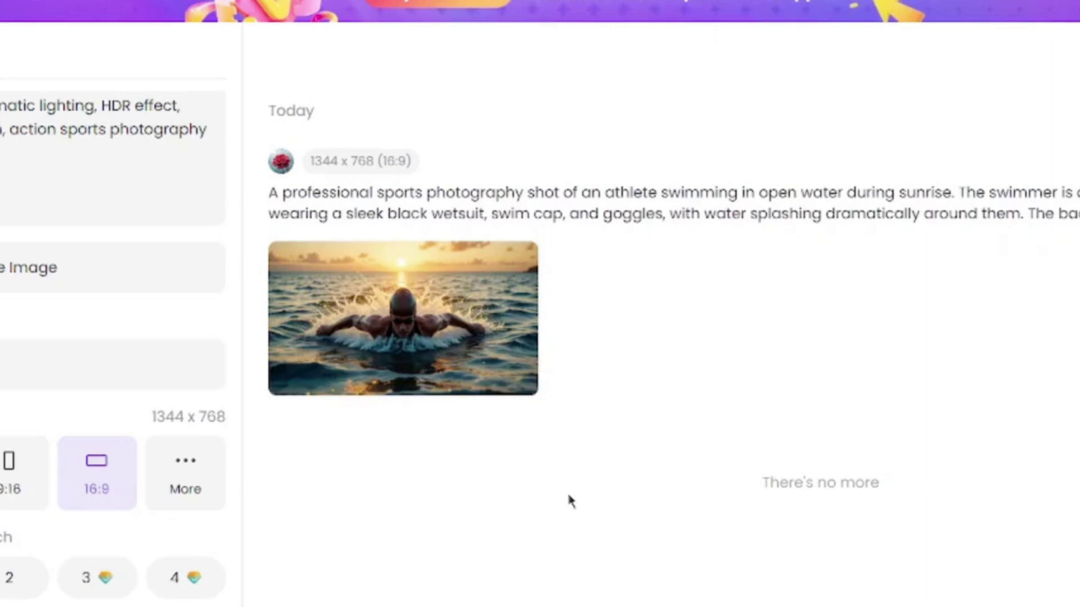
pyautogui.moveTo(403, 319)
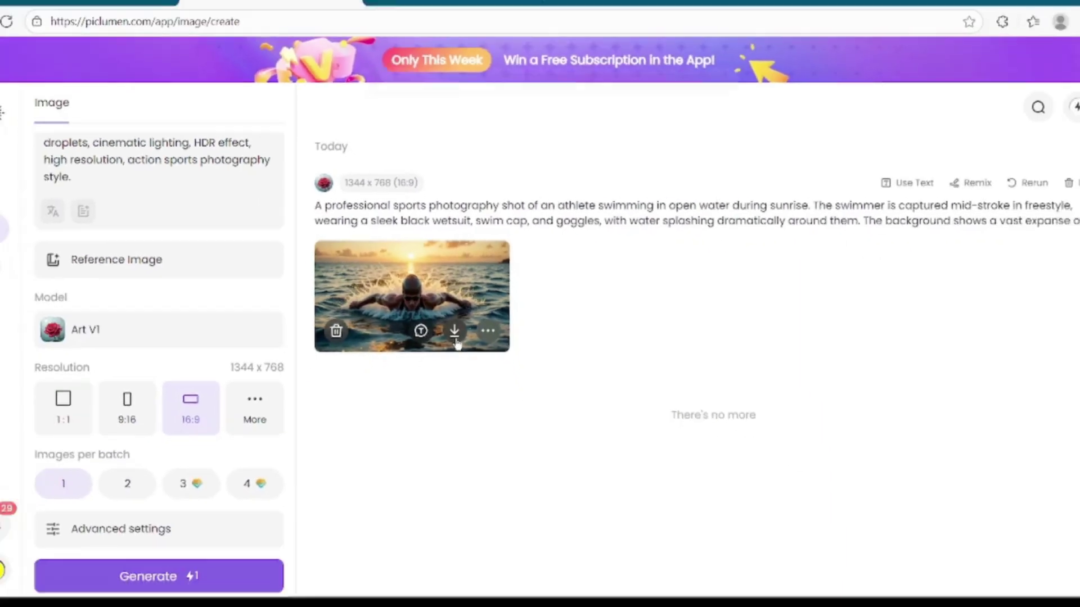
# - Download the generated swimmer image as a PNG and expand the prompt box
pyautogui.click(463, 367)
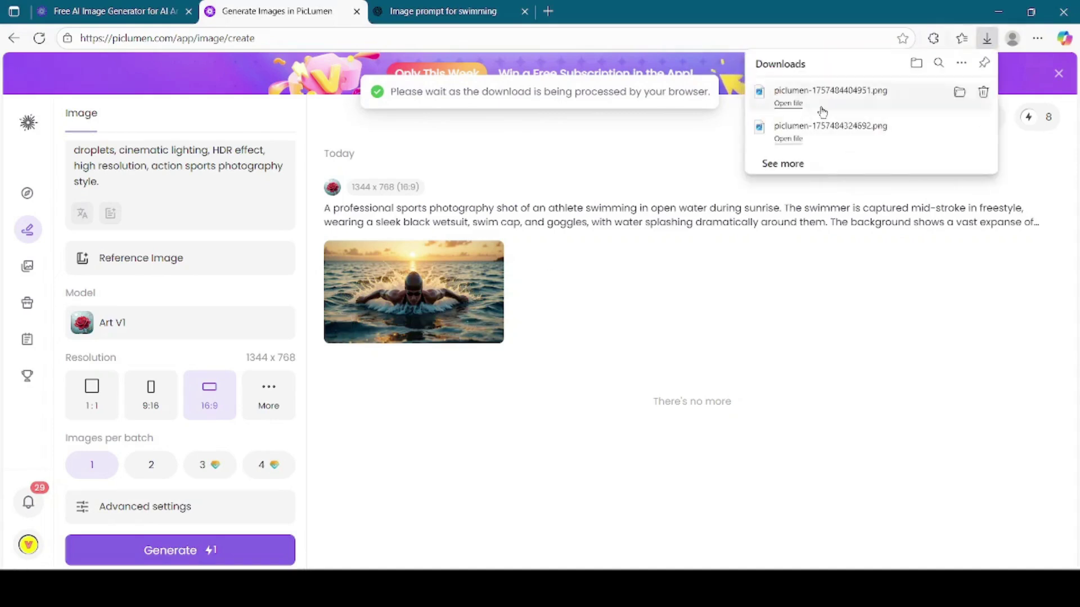
pyautogui.click(616, 316)
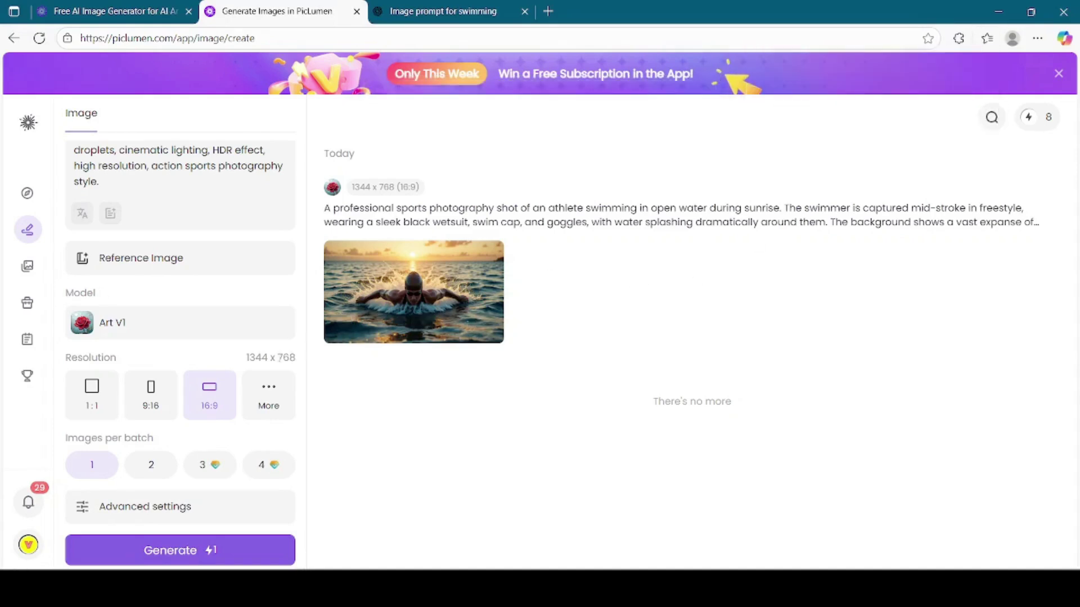
pyautogui.click(248, 347)
pyautogui.scroll(1, 206, 303)
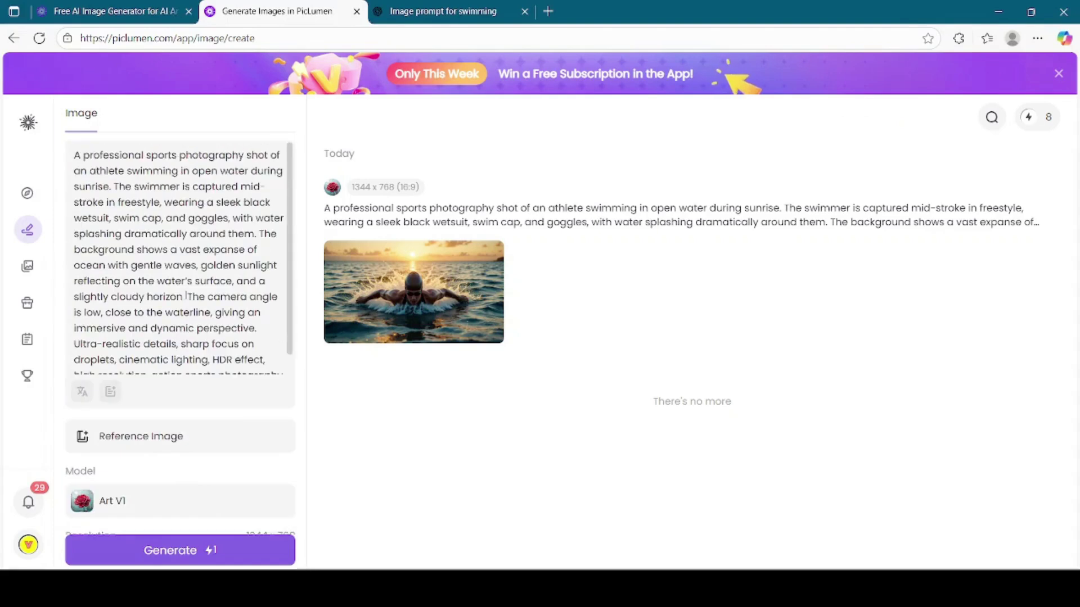
# - In ChatGPT, paste and send the request for a detailed paragliding image prompt
pyautogui.click(437, 11)
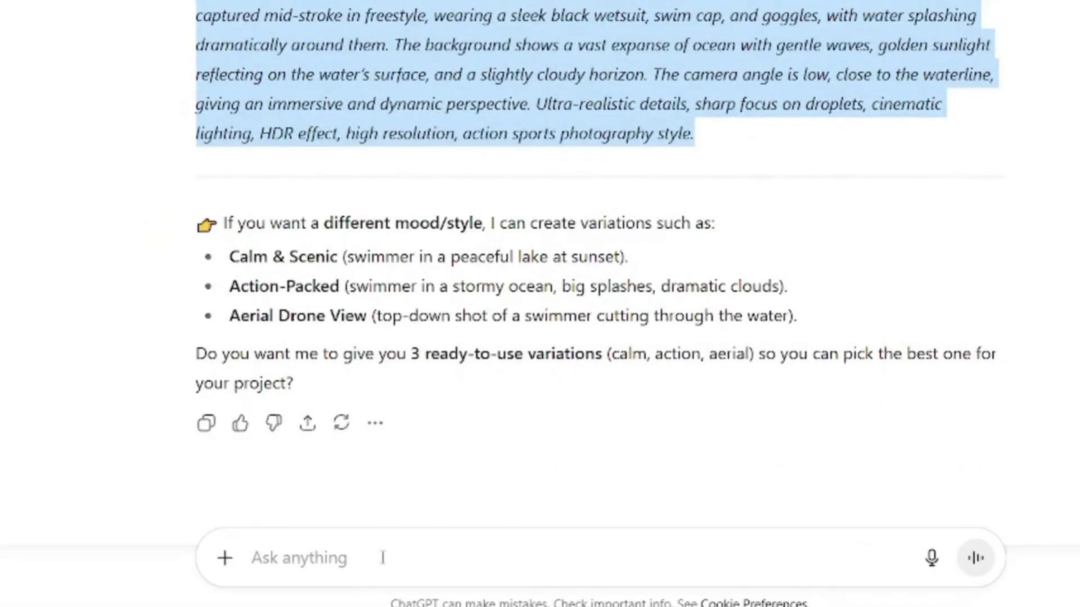
pyautogui.click(383, 558)
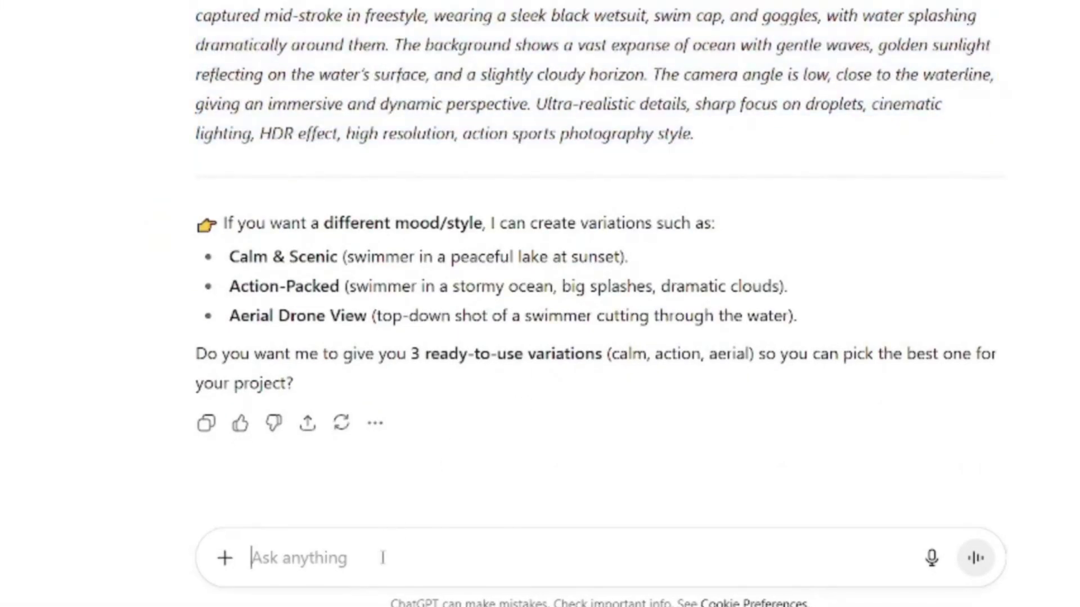
pyautogui.write('give me the detailed prompt to generate an image of paragliding')
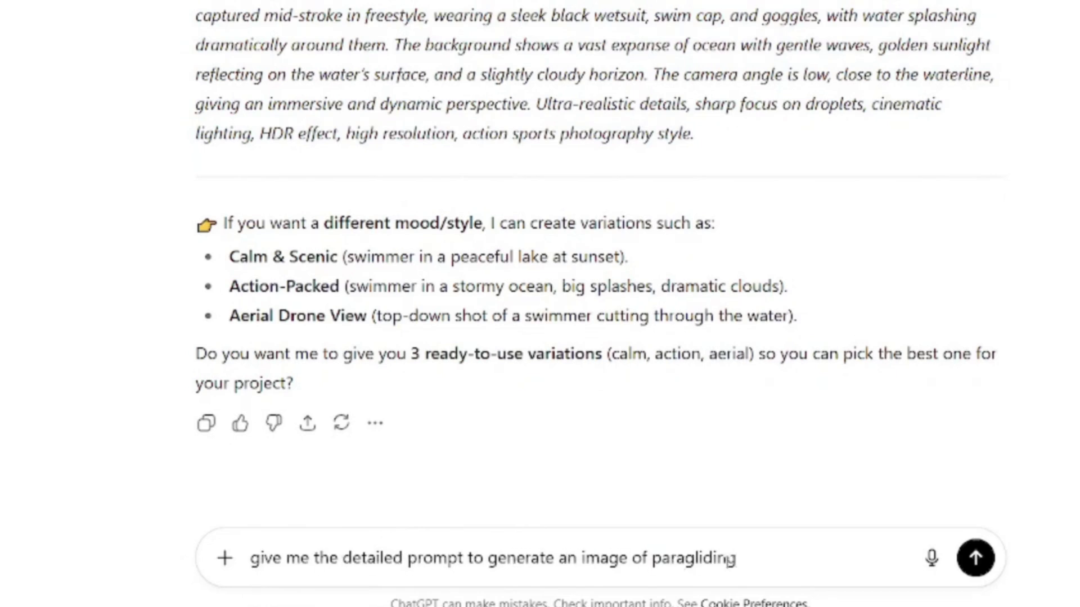
pyautogui.click(976, 558)
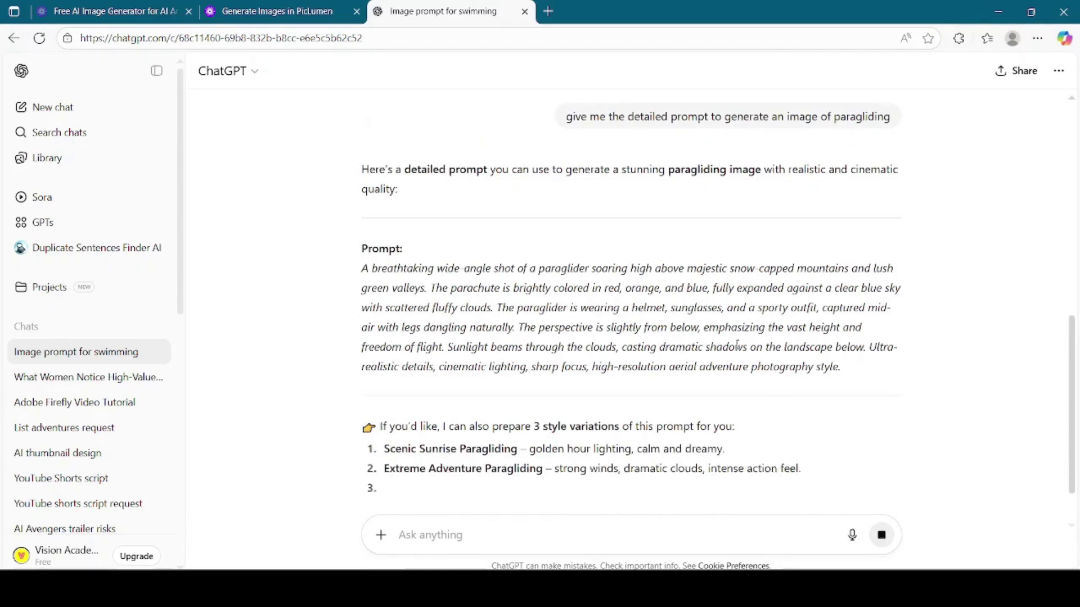
# - Copy the returned paragliding prompt paragraph
pyautogui.moveTo(843, 367); pyautogui.dragTo(340, 271)
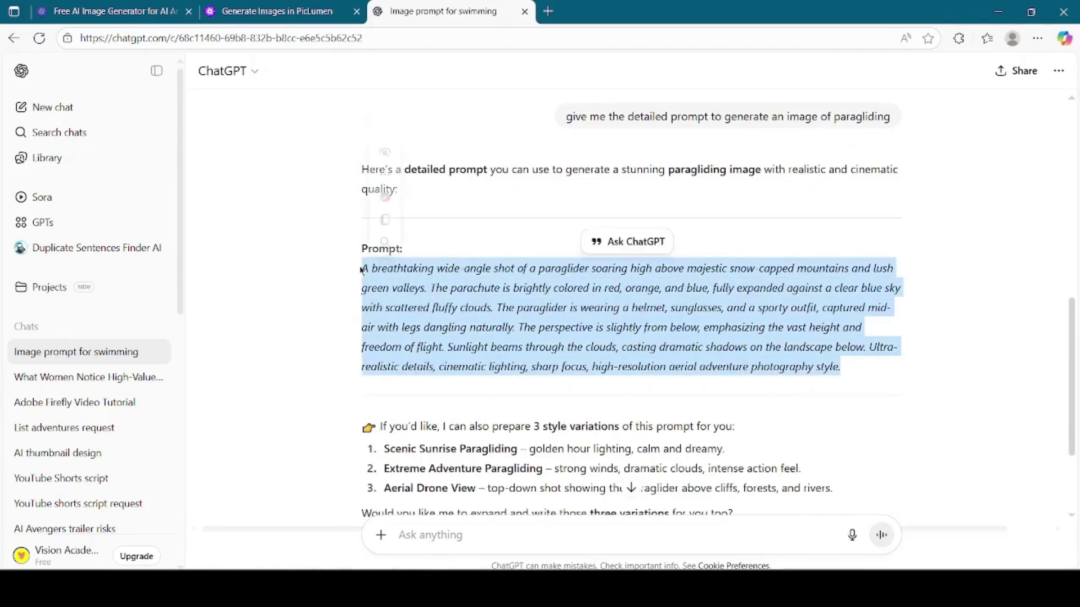
pyautogui.rightClick(436, 275)
pyautogui.click(476, 285)
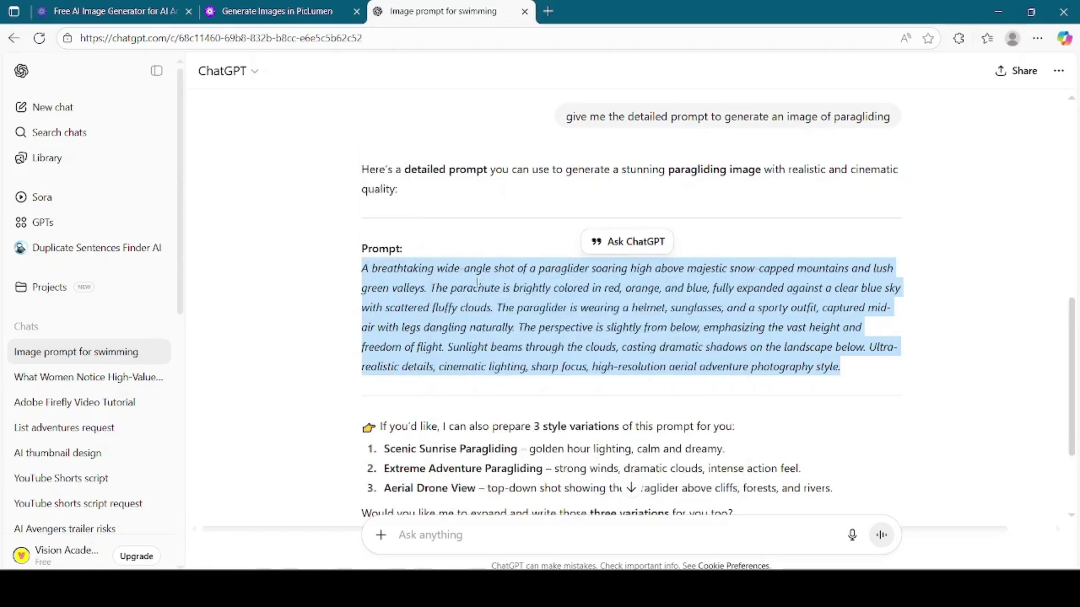
# - In PicLumen, replace the swimmer description with the pasted paragliding prompt
pyautogui.click(277, 11)
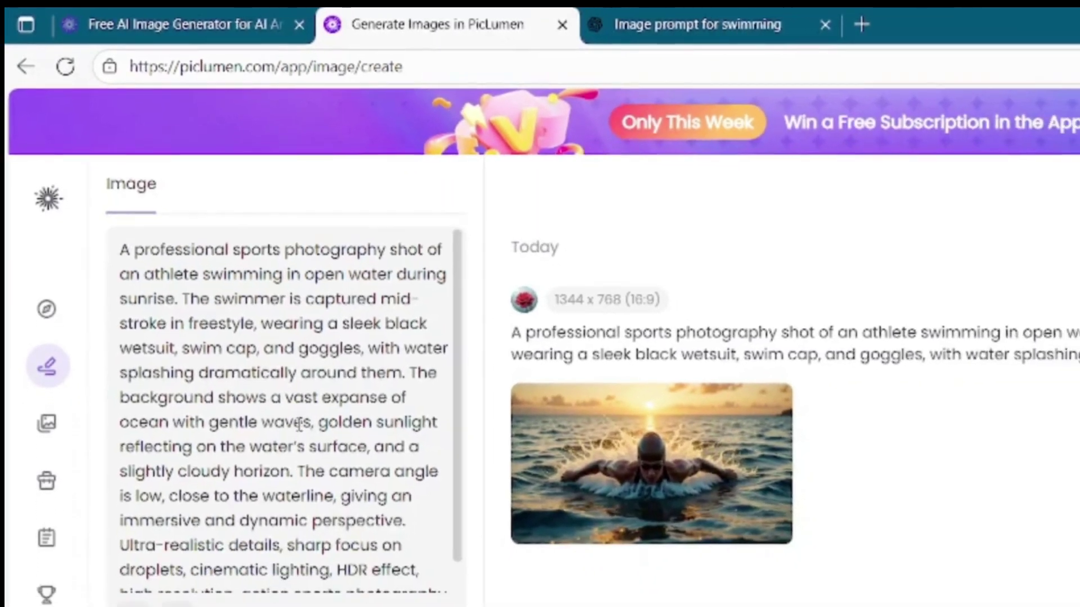
pyautogui.click(295, 406)
pyautogui.hotkey('ctrl', 'a')
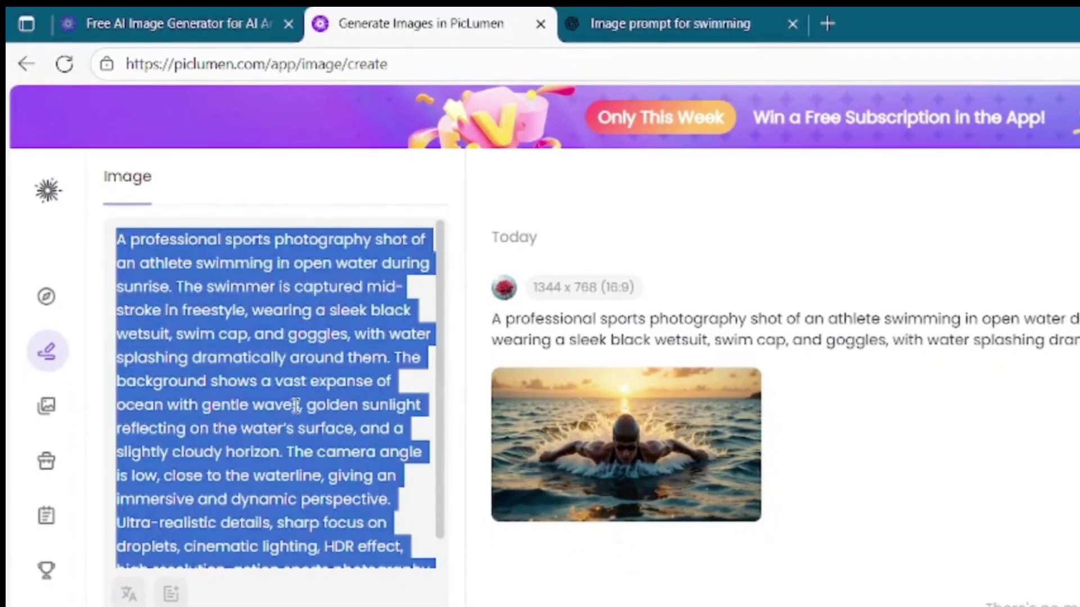
pyautogui.press('Delete')
pyautogui.rightClick(236, 256)
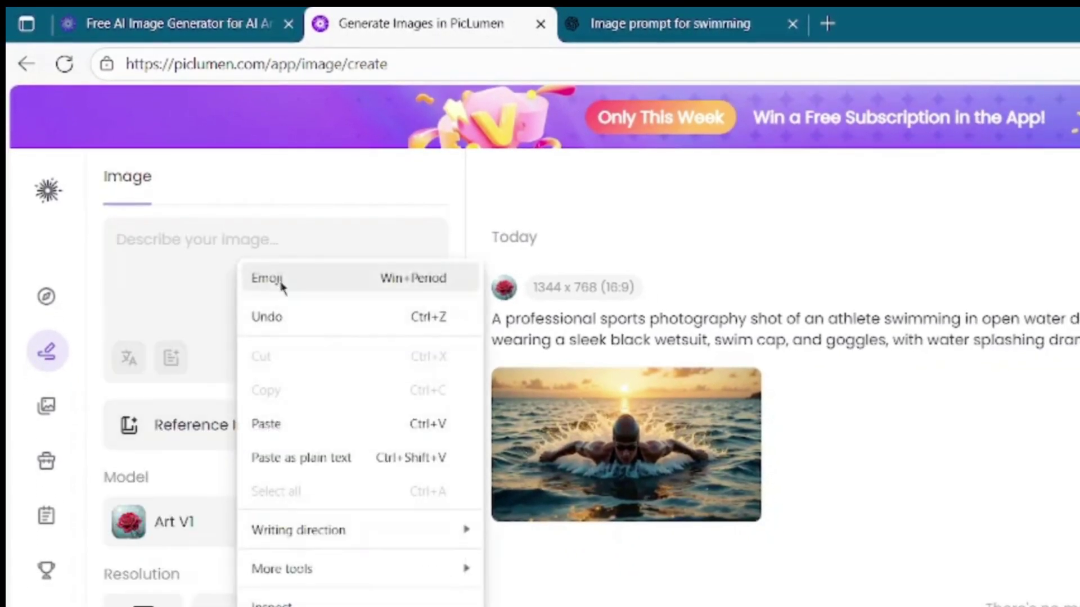
pyautogui.click(277, 423)
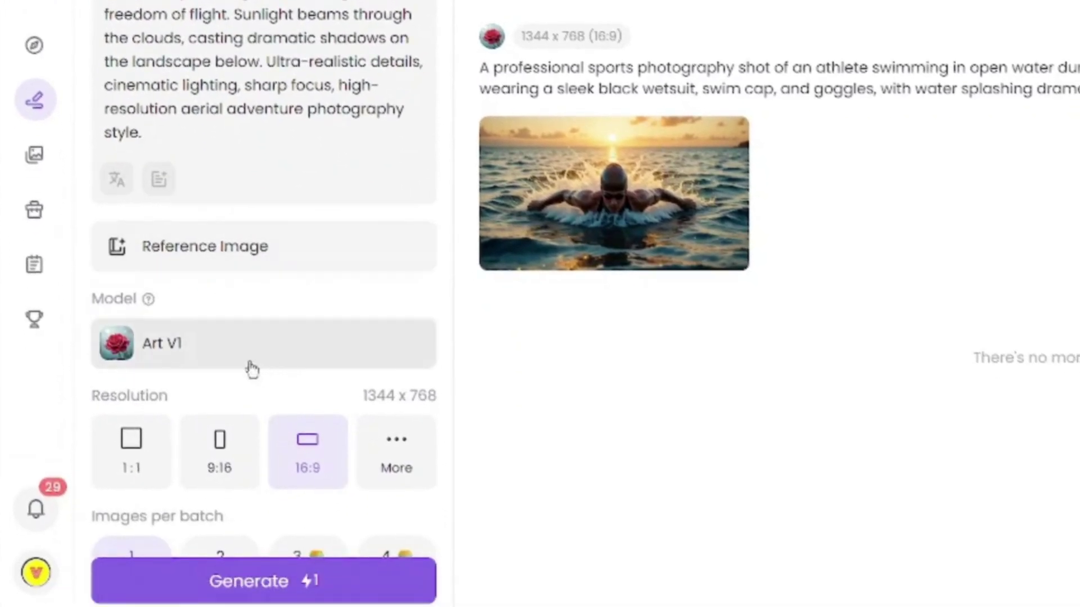
pyautogui.scroll(-2, 253, 363)
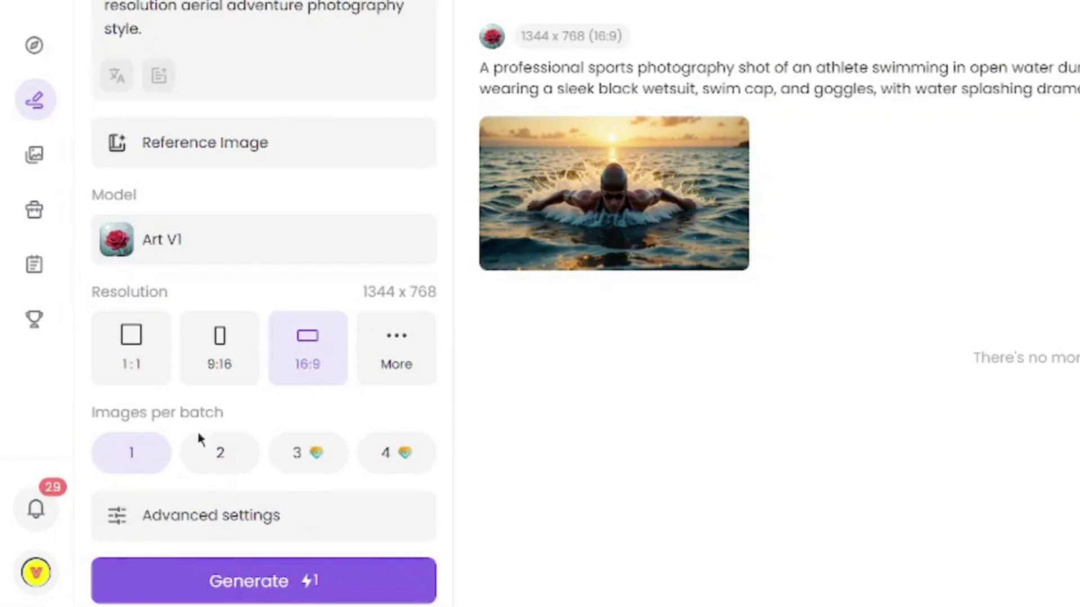
# - Turn on a fixed seed in Advanced settings for the paragliding generation
pyautogui.click(206, 516)
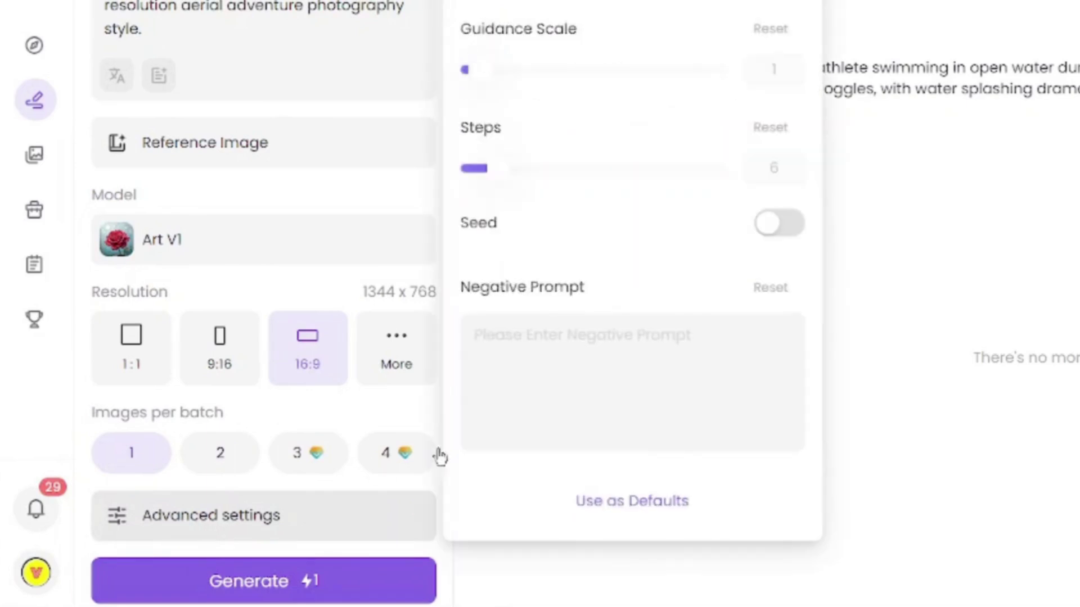
pyautogui.click(777, 221)
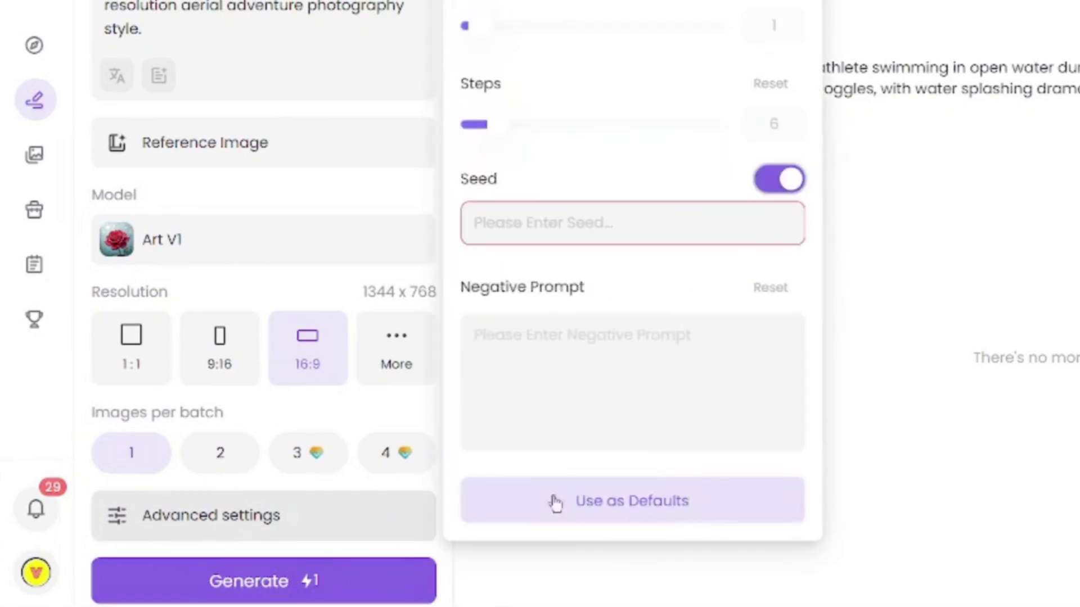
pyautogui.click(492, 582)
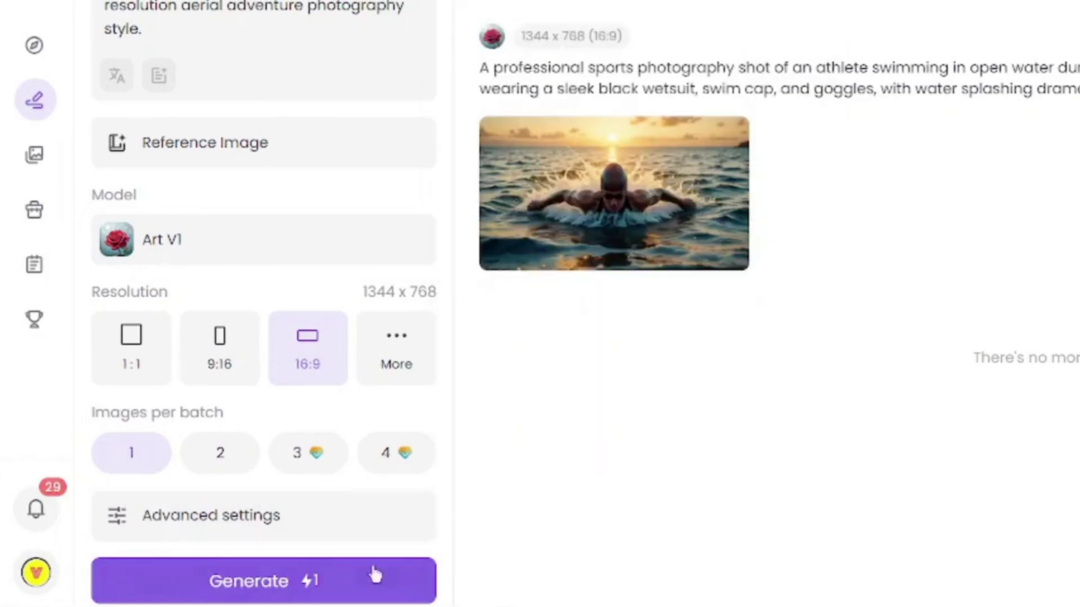
# - Generate the 16:9 paraglider image and download it as a PNG
pyautogui.click(263, 588)
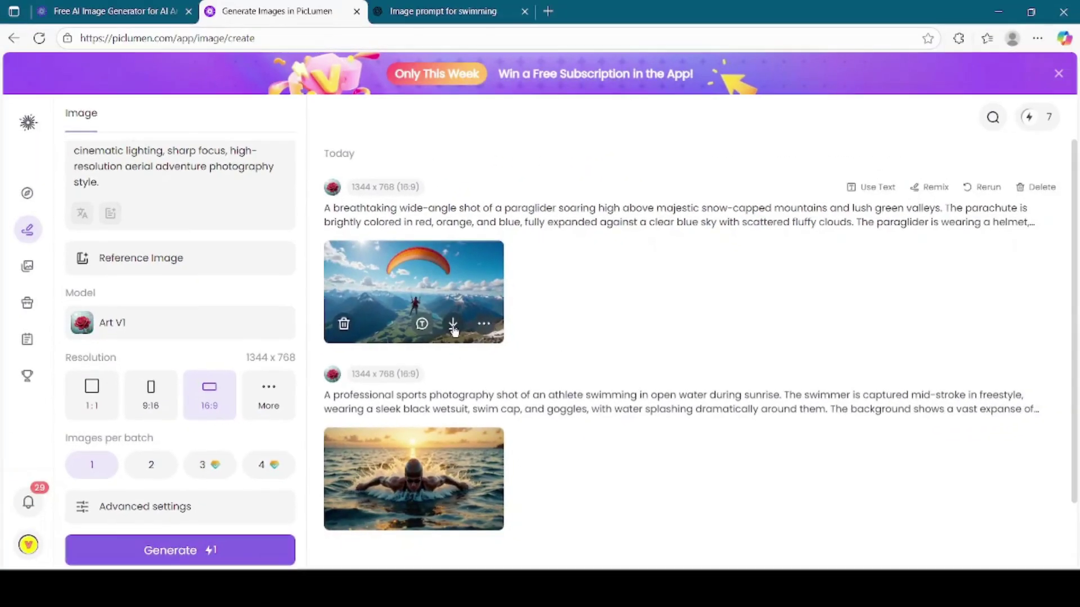
pyautogui.click(456, 269)
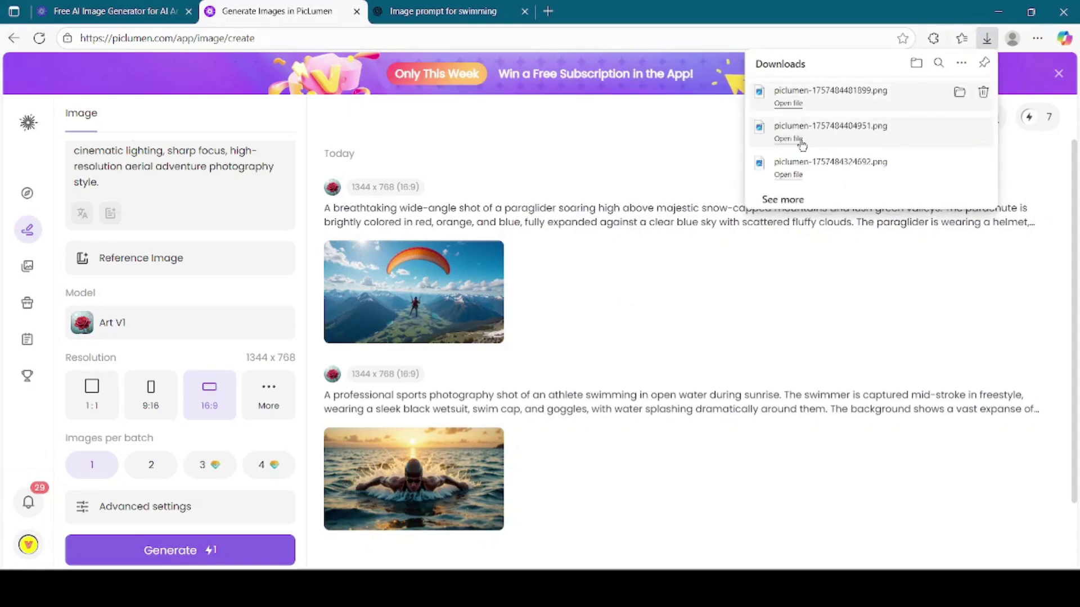
pyautogui.click(797, 140)
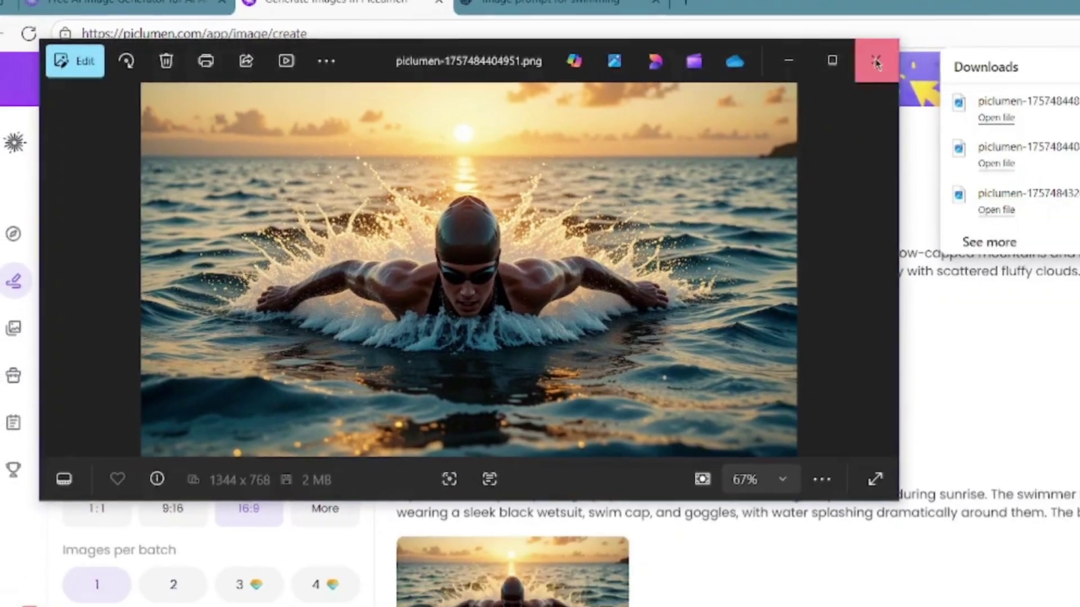
pyautogui.click(877, 61)
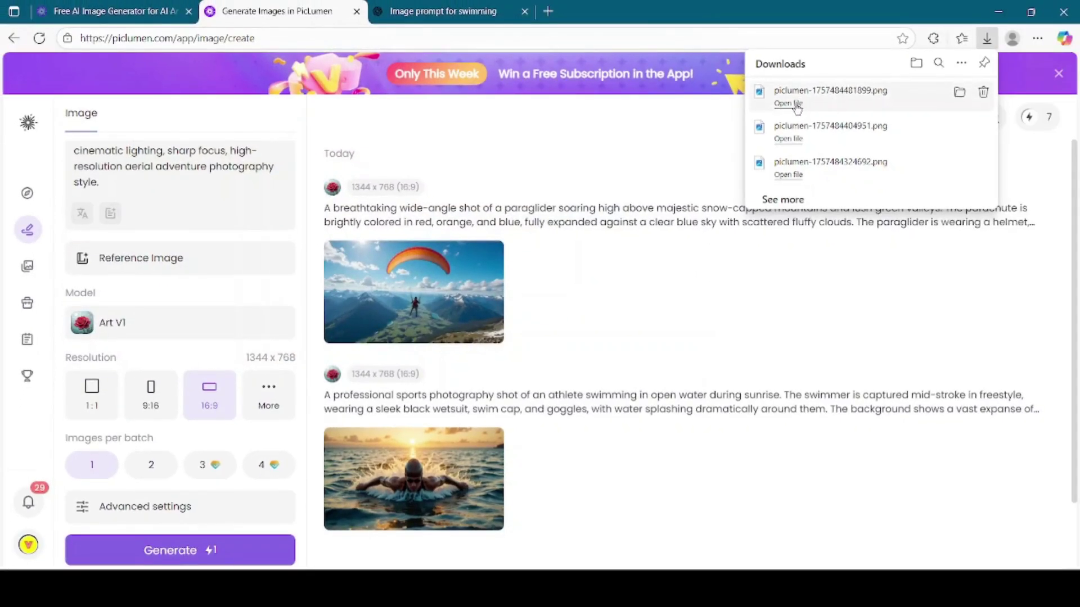
pyautogui.click(788, 103)
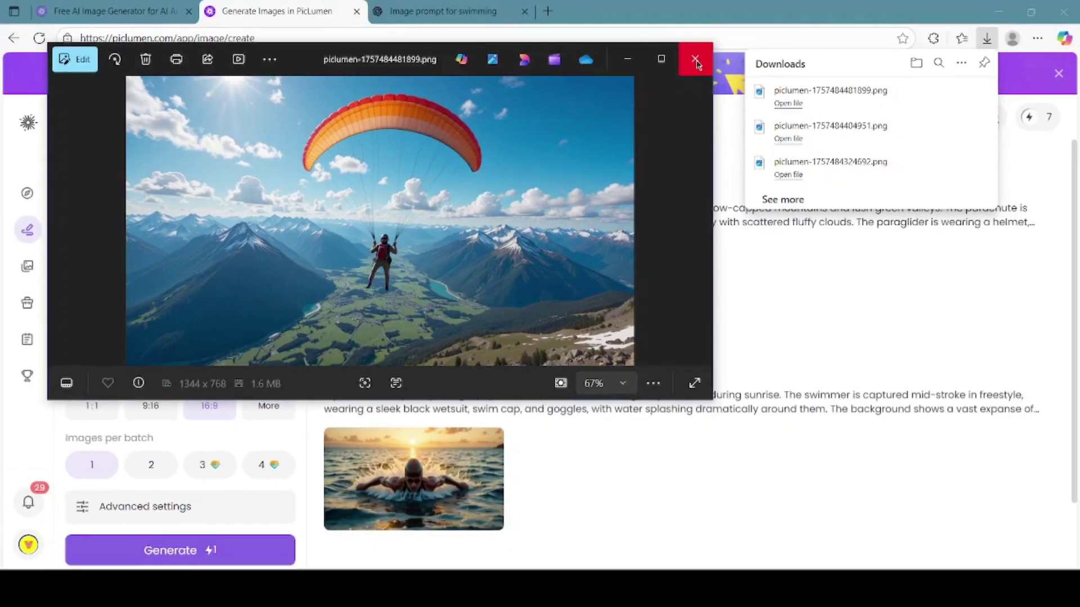
pyautogui.click(931, 63)
pyautogui.moveTo(599, 459)
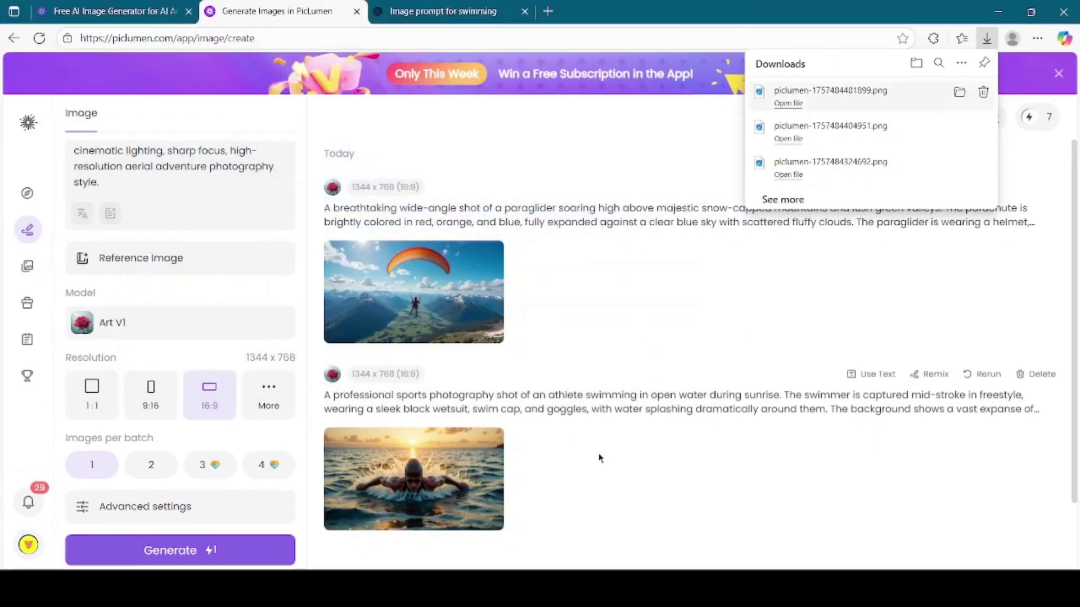